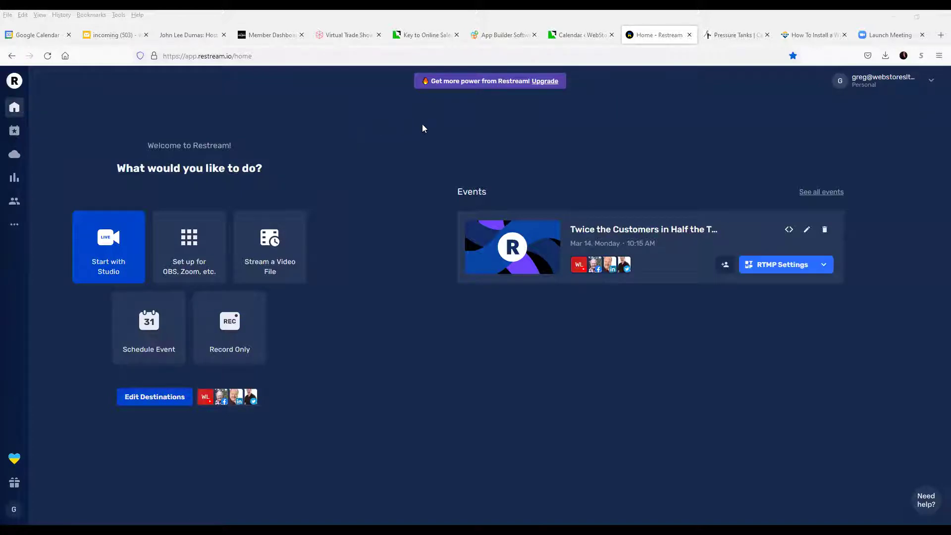
- Launch Restream Studio from the home page's Start with Studio option
click(113, 247)
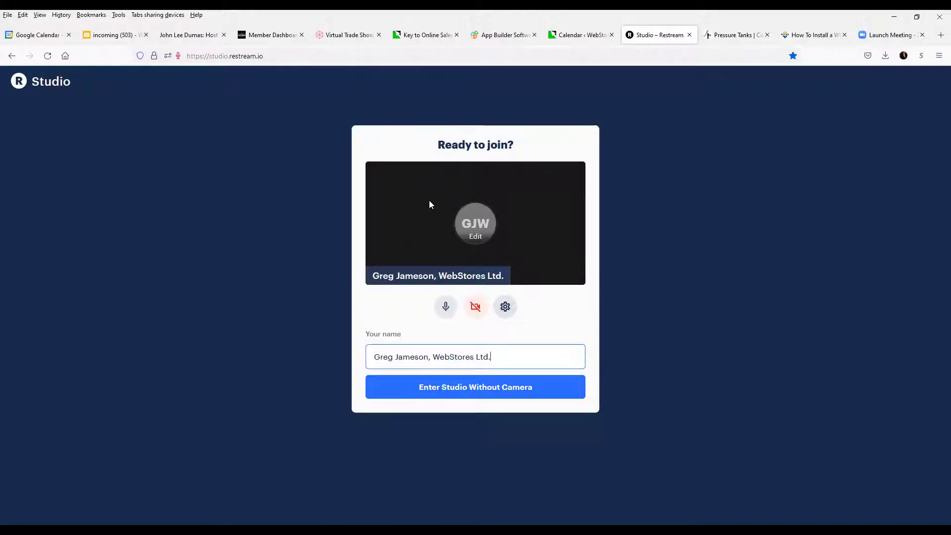
- Leave the Studio pre-join screen and return to the Restream home dashboard
click(13, 56)
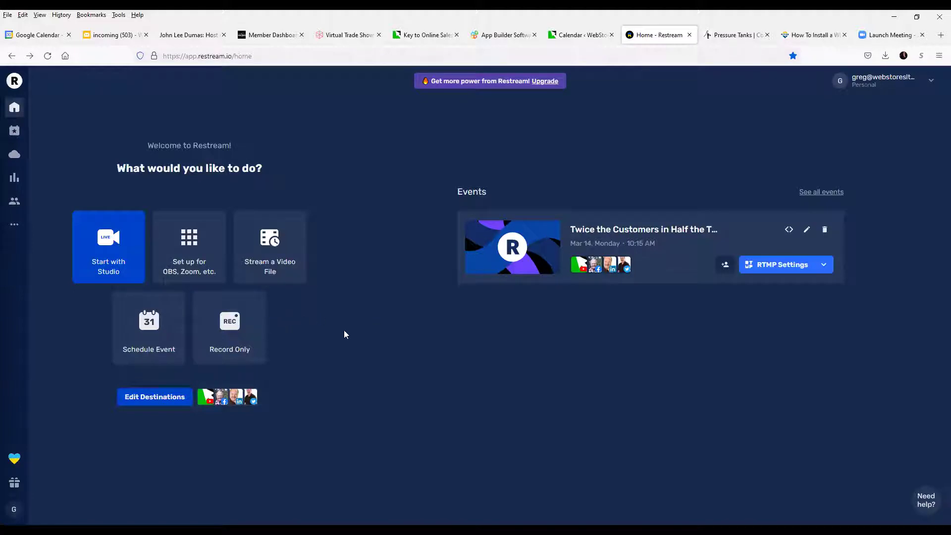
click(162, 395)
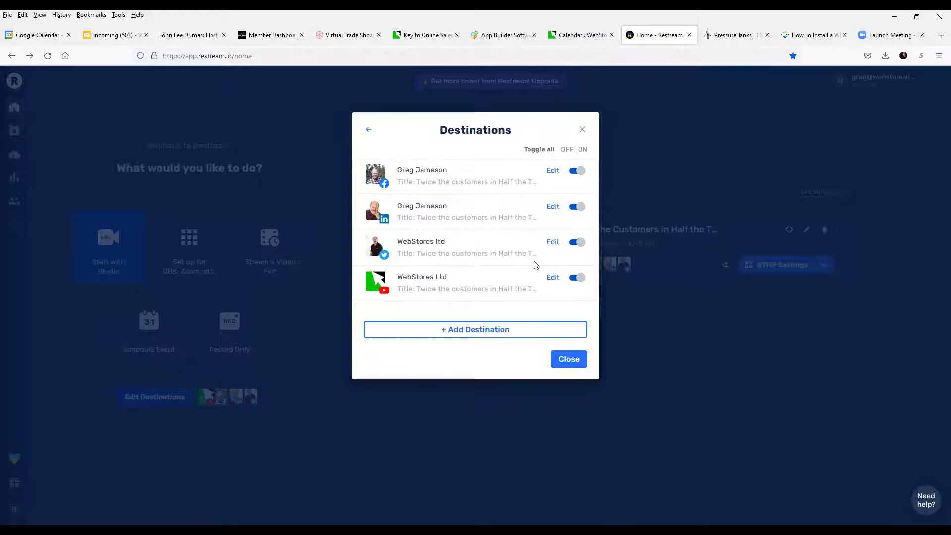
click(467, 332)
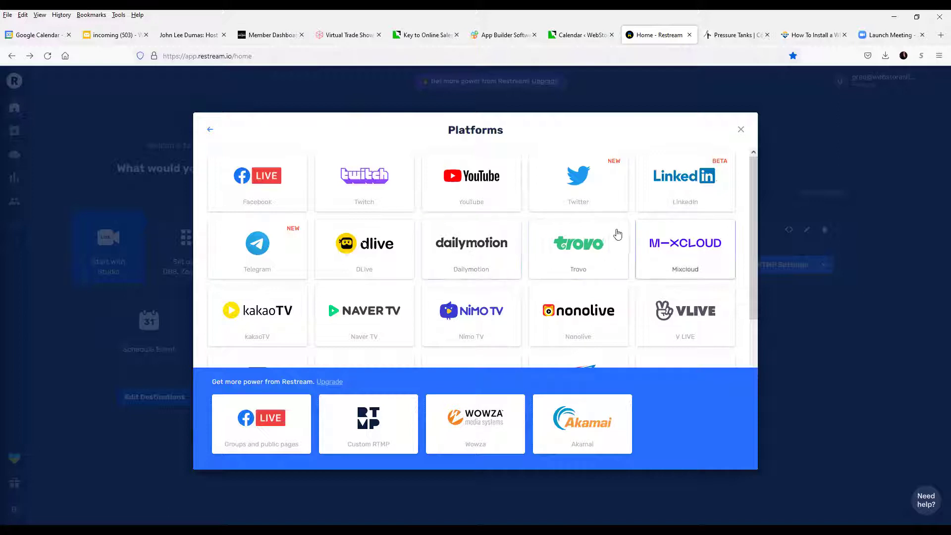
scroll(616, 242, down, 2)
scroll(587, 238, down, 1)
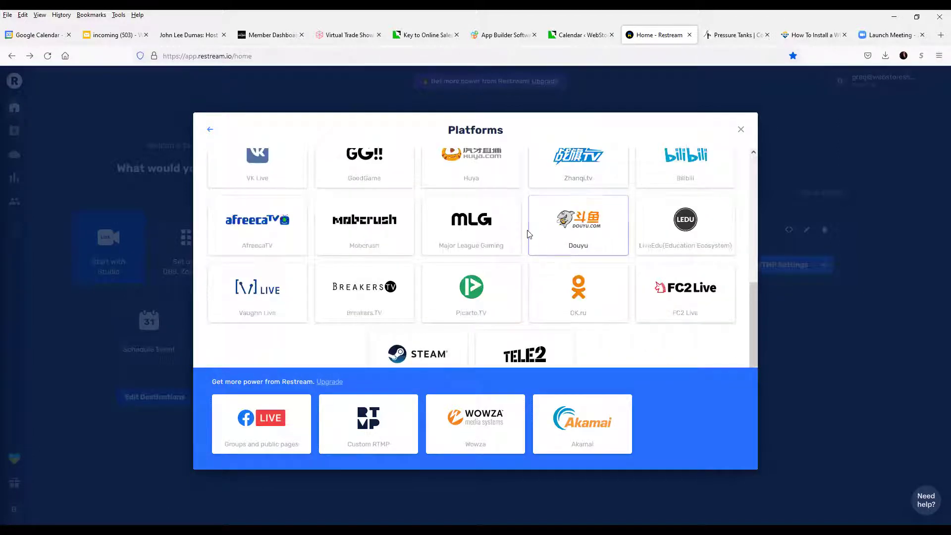
scroll(528, 237, down, 1)
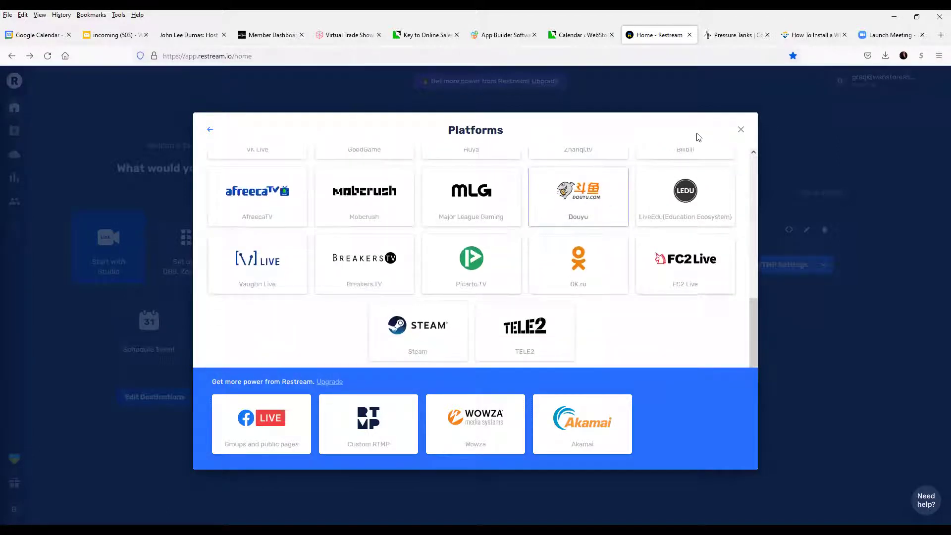
click(740, 129)
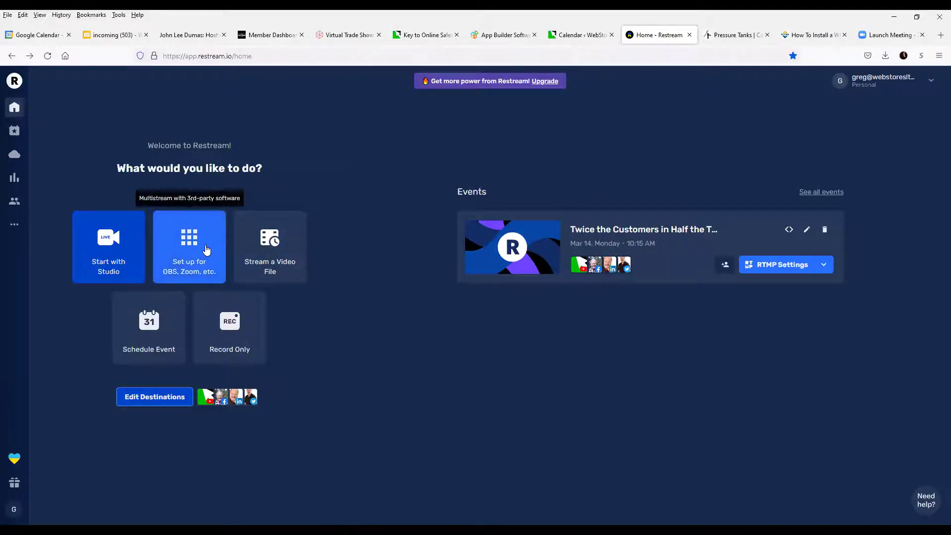
- View the OBS/Zoom setup page's RTMP URL and stream key, then return Home
click(185, 261)
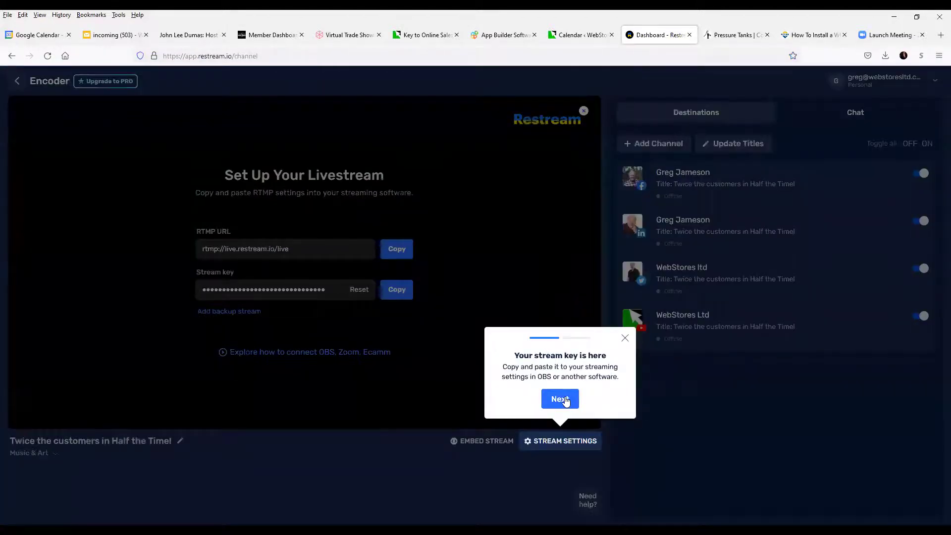
click(564, 401)
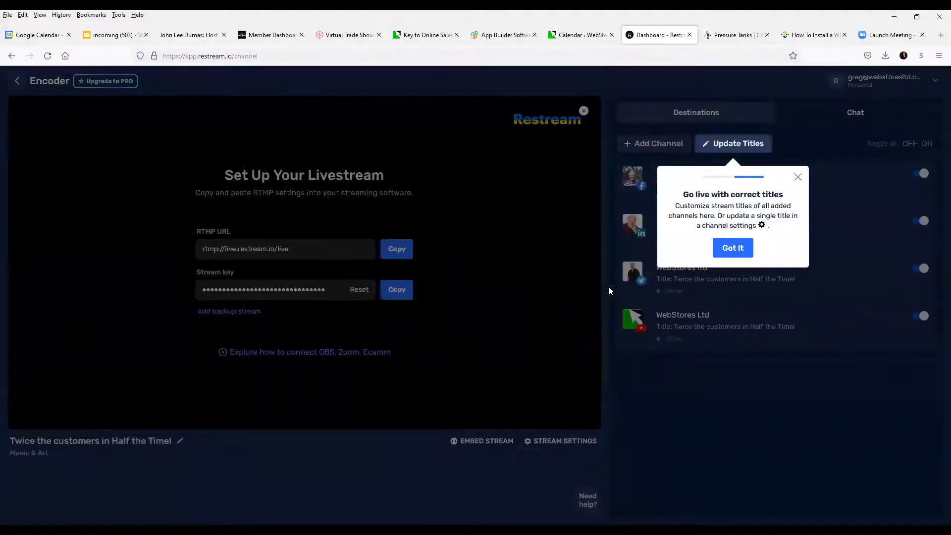
click(722, 251)
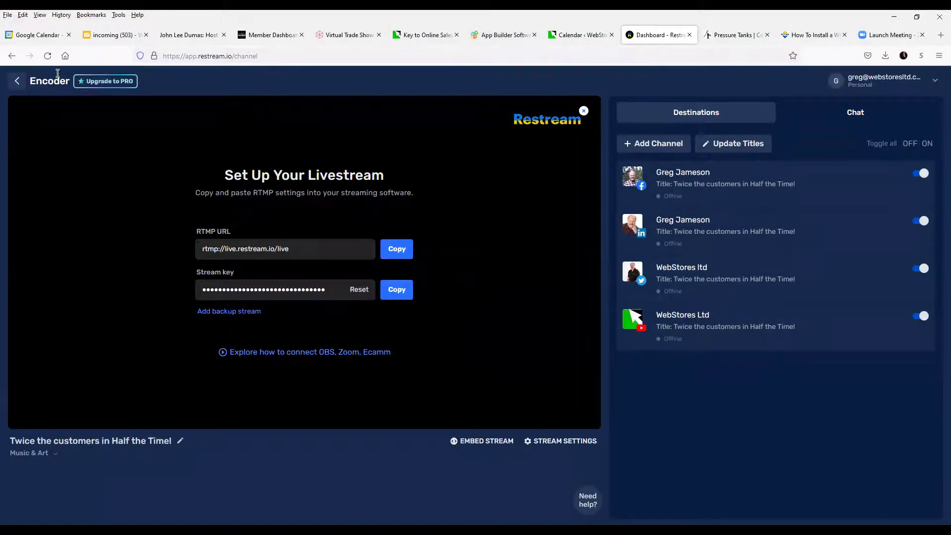
click(18, 84)
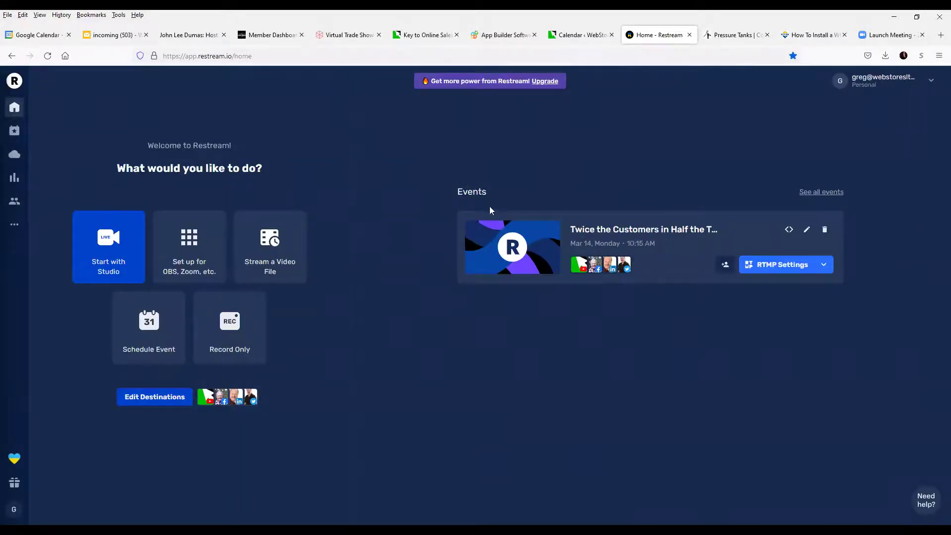
- Reveal the scheduled event's RTMP URL and stream key, then close them
click(773, 265)
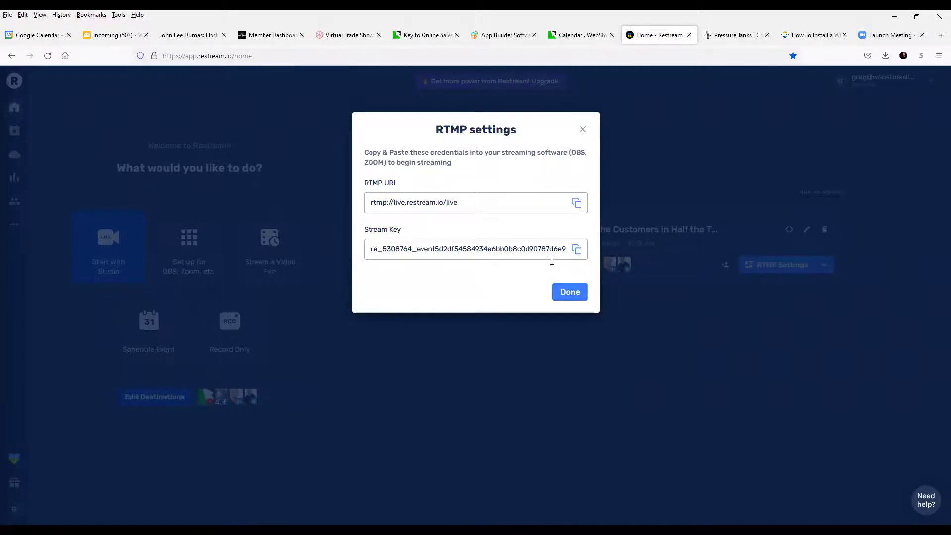
click(577, 298)
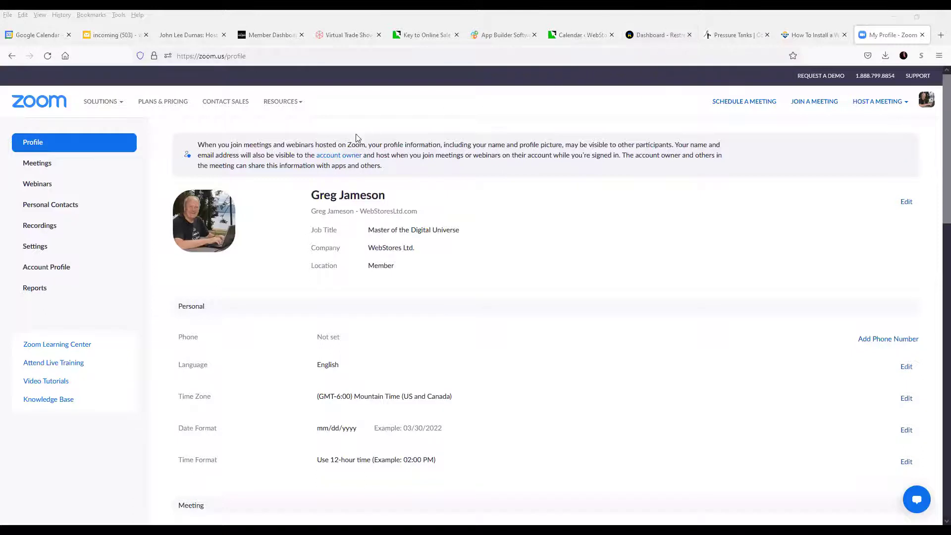
- In Zoom's In Meeting (Advanced) settings, select the custom live streaming instructions box
click(35, 246)
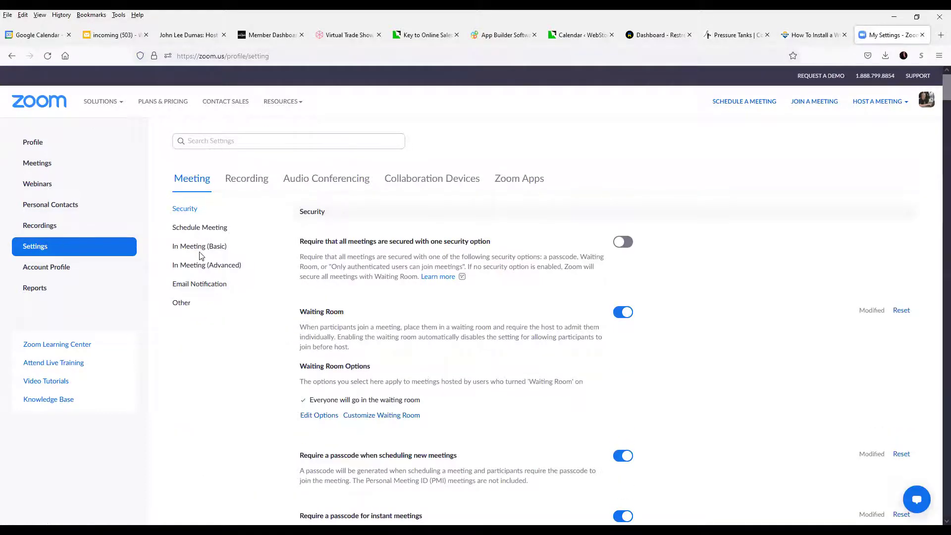
click(198, 266)
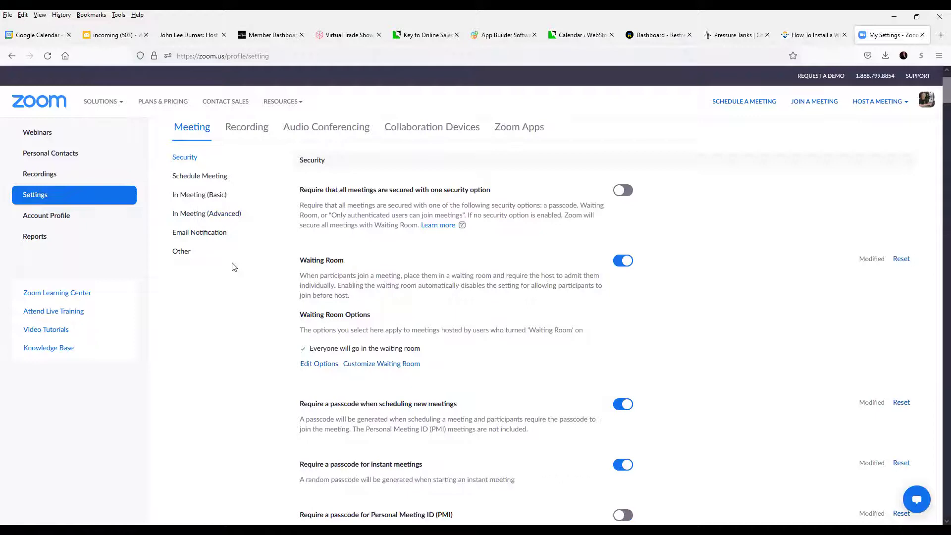
scroll(731, 293, down, 4)
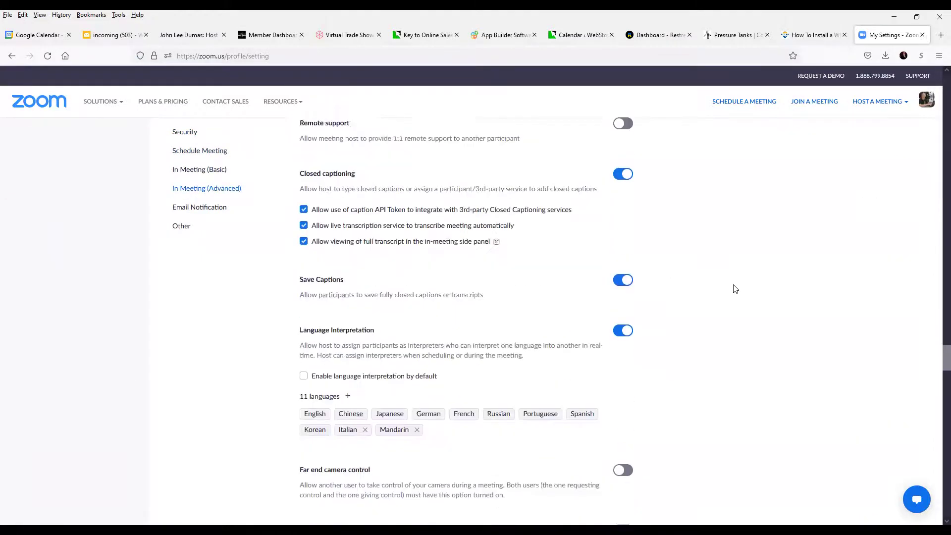
scroll(731, 293, down, 4)
scroll(740, 295, down, 3)
scroll(746, 300, down, 4)
scroll(747, 302, down, 3)
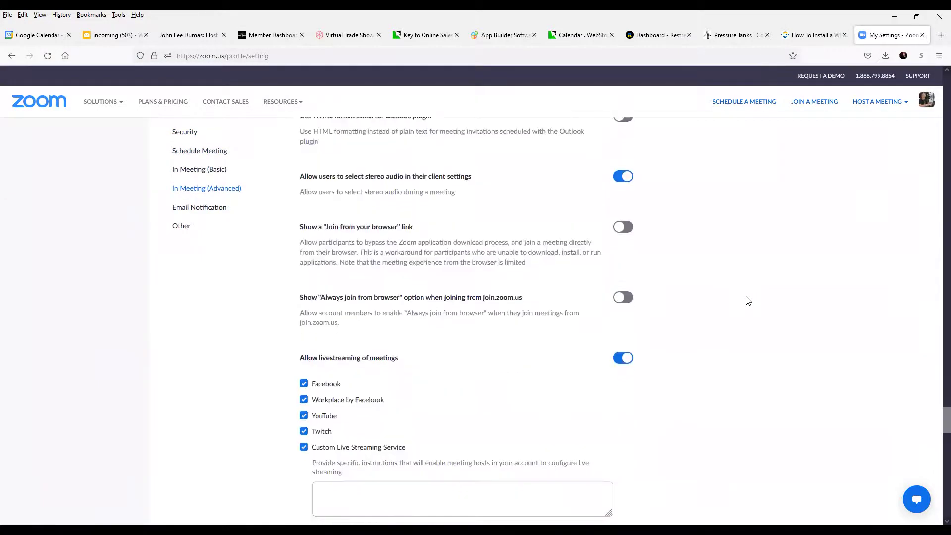
scroll(745, 299, down, 2)
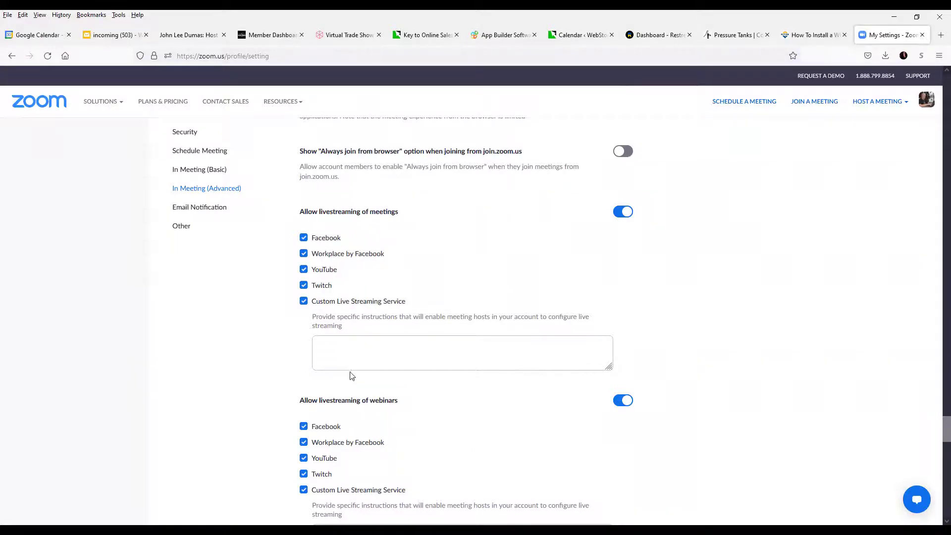
click(329, 342)
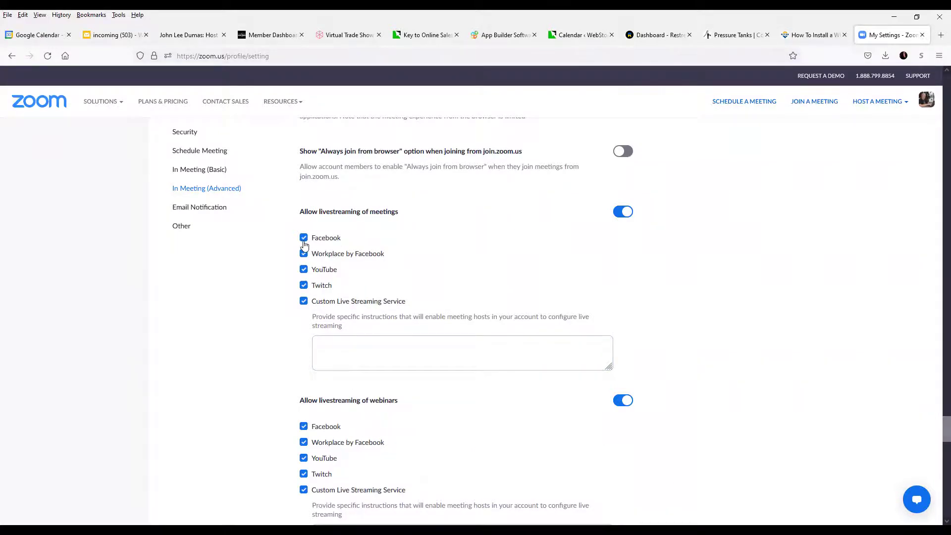